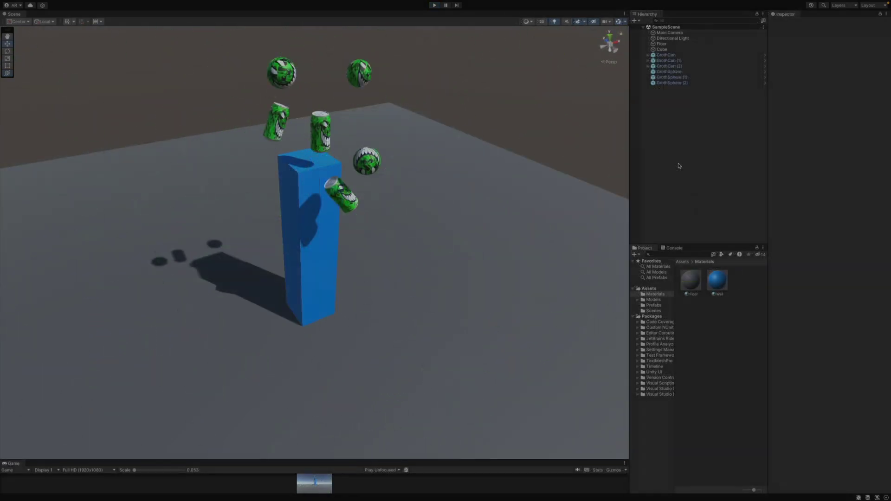
Add a physic material named SodaCan to the Materials folder via Create > Physic Material.
right_click(741, 285)
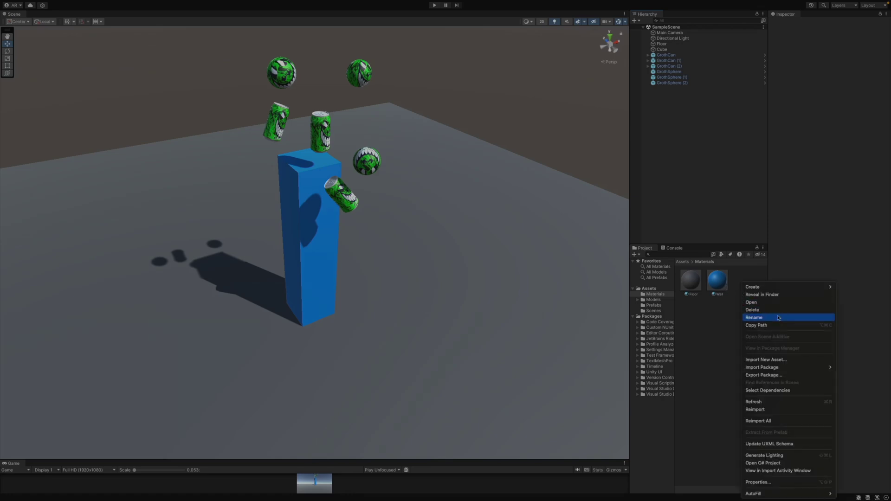
mouse_move(764, 287)
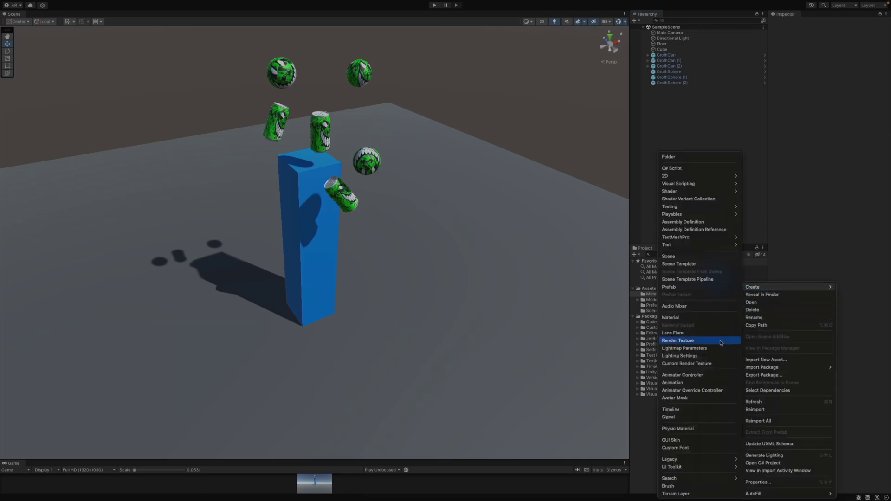
click(694, 428)
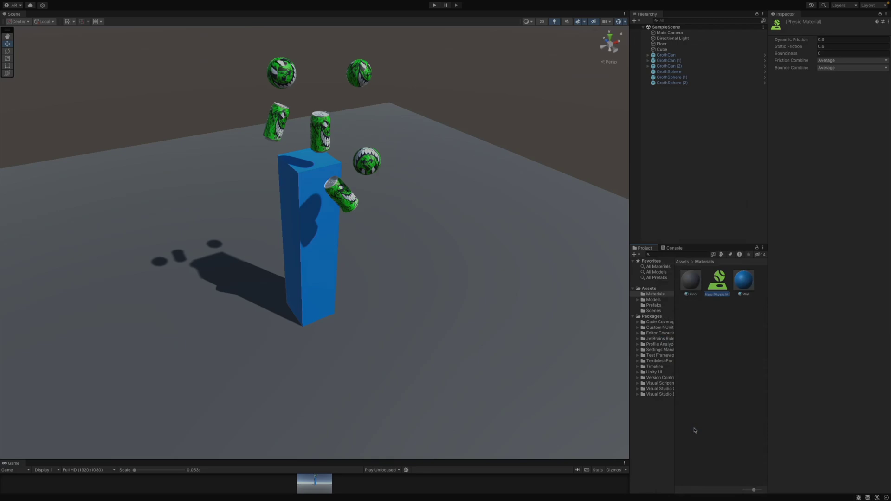
text(B)
key(Return)
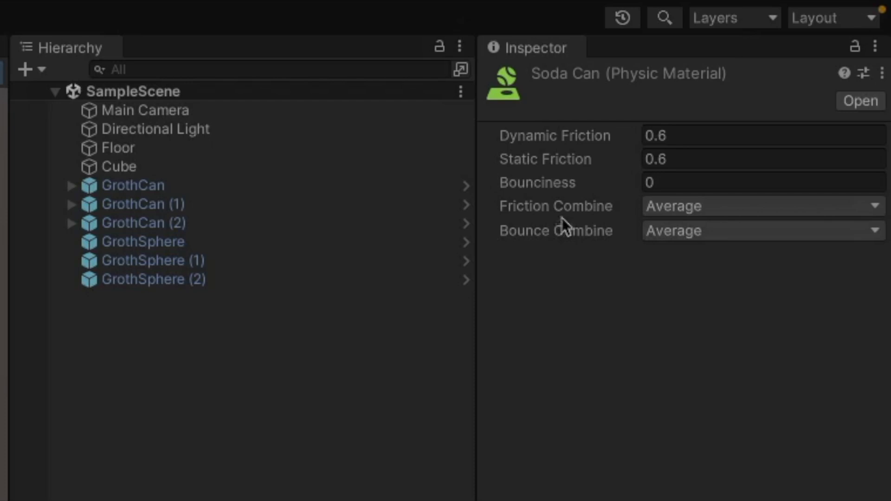
mouse_move(564, 135)
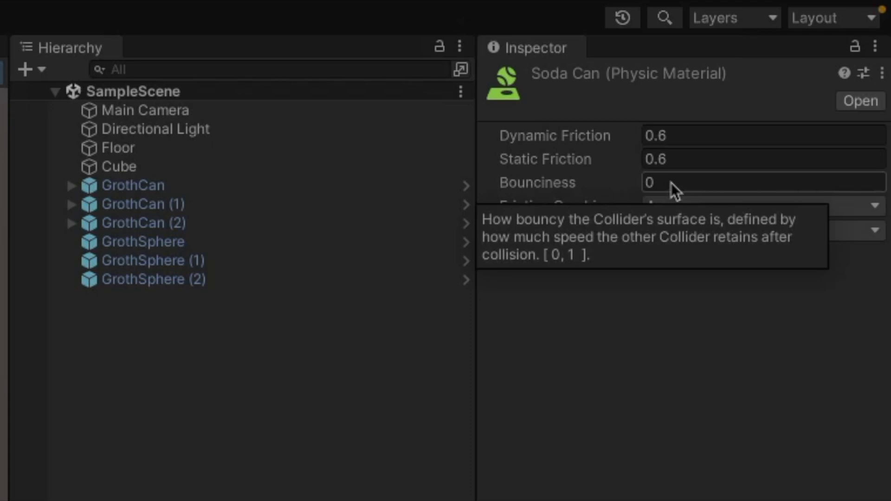
Enter 0.7 in the SodaCan material's Bounciness field.
click(671, 182)
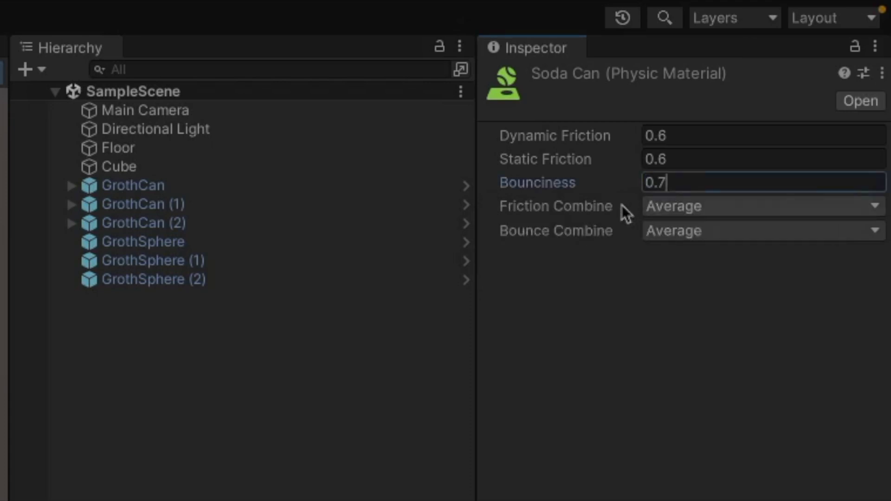
mouse_move(571, 237)
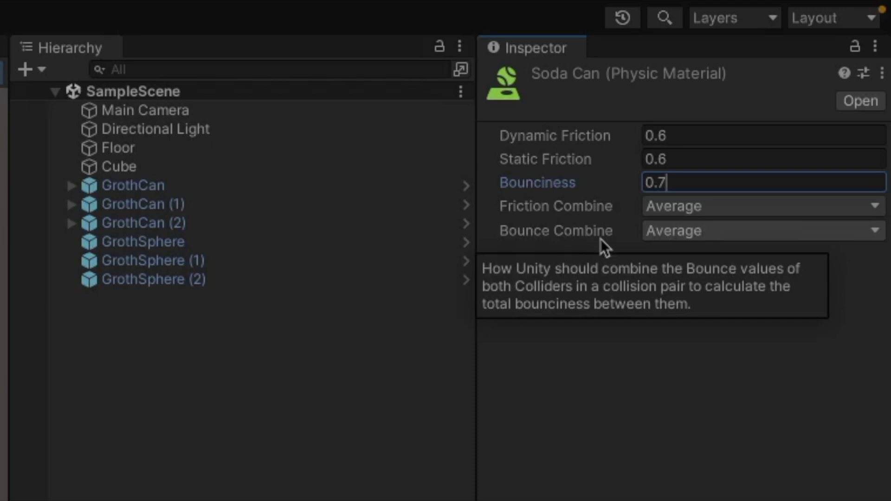
mouse_move(698, 229)
Keep Bounce Combine at Average so SodaCan's 0.7 bounciness is committed.
click(699, 228)
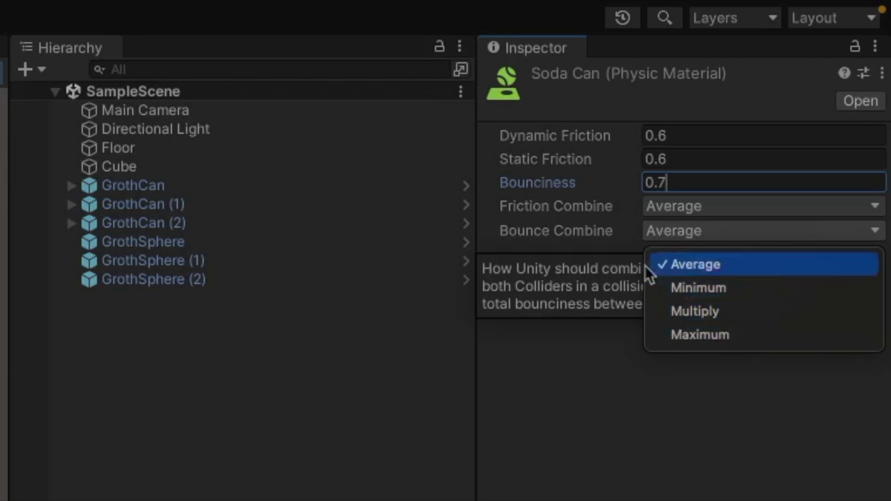
click(687, 204)
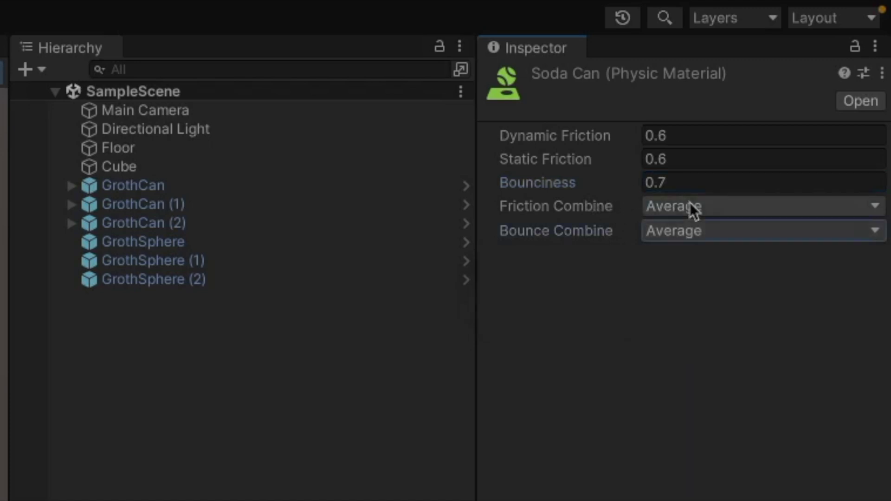
click(690, 202)
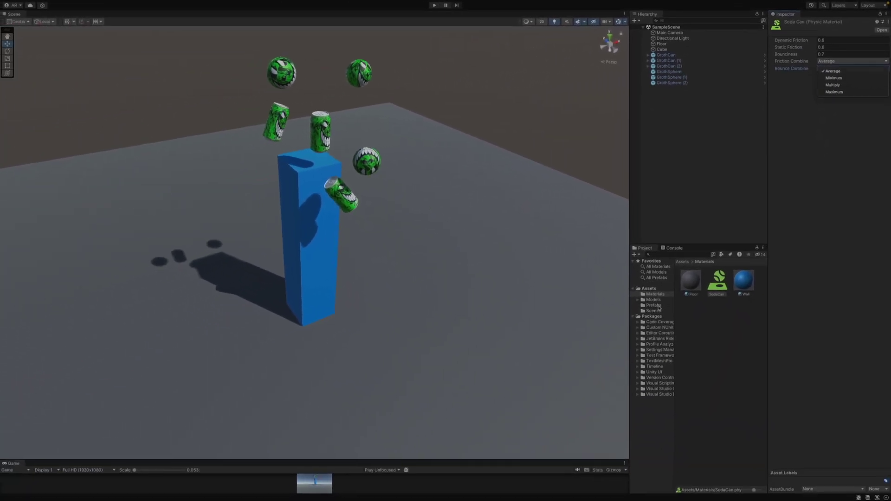
Open the GrothCan prefab and drag SodaCan into its Box Collider's Material slot.
click(658, 307)
click(658, 306)
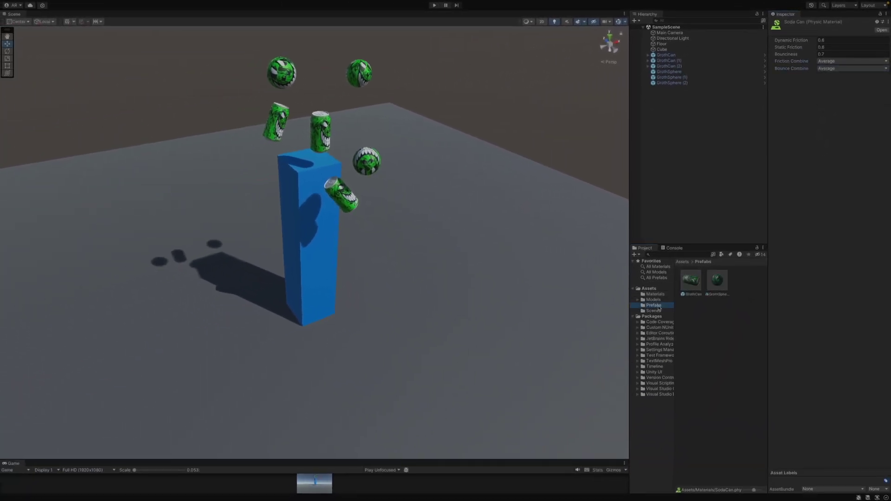
double_click(691, 281)
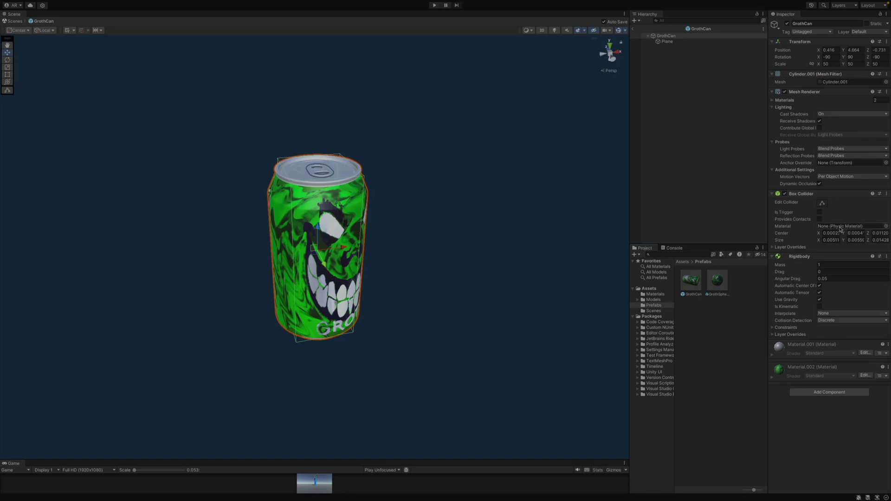
click(656, 294)
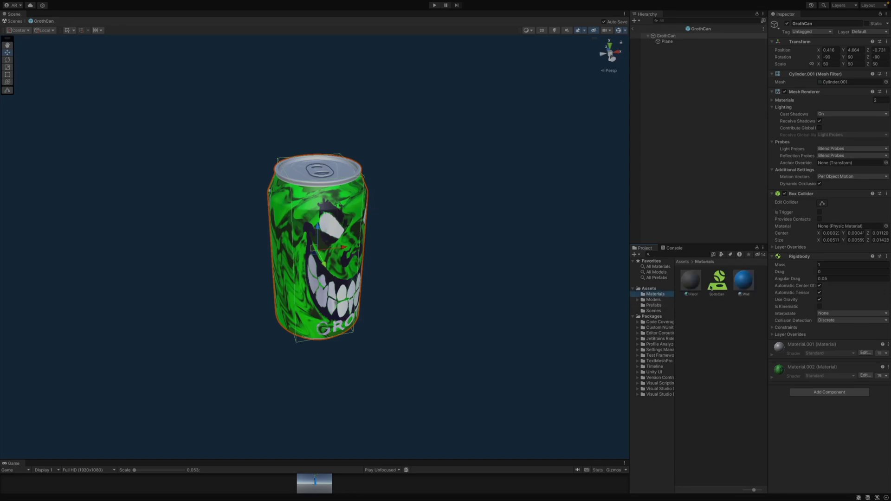
drag(710, 288, 835, 227)
Return to SampleScene and play-test the bouncing cans, restarting the run once.
click(633, 28)
click(434, 6)
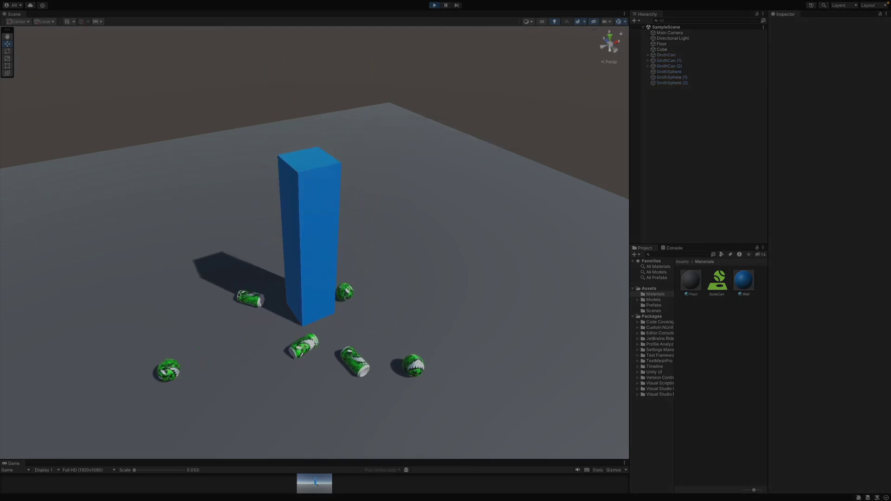
click(434, 5)
click(434, 5)
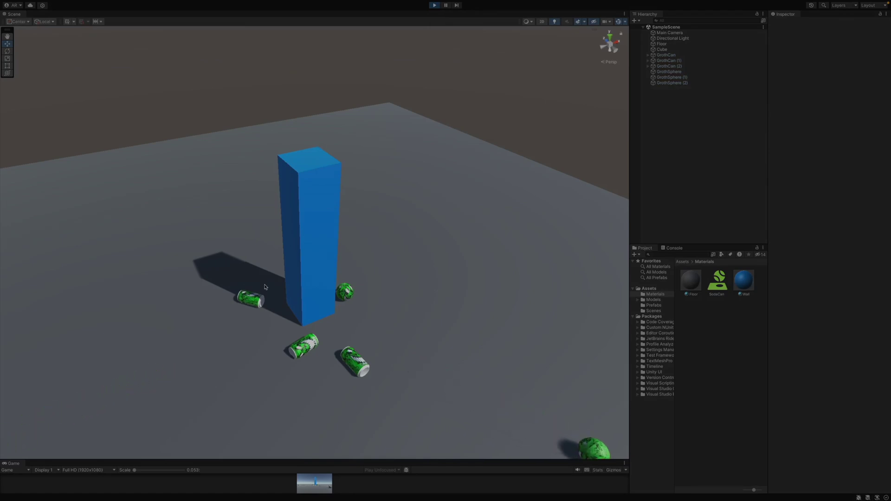
Stop play mode and create a BouncyBall physic material with Bounciness 1.
key(ctrl+p)
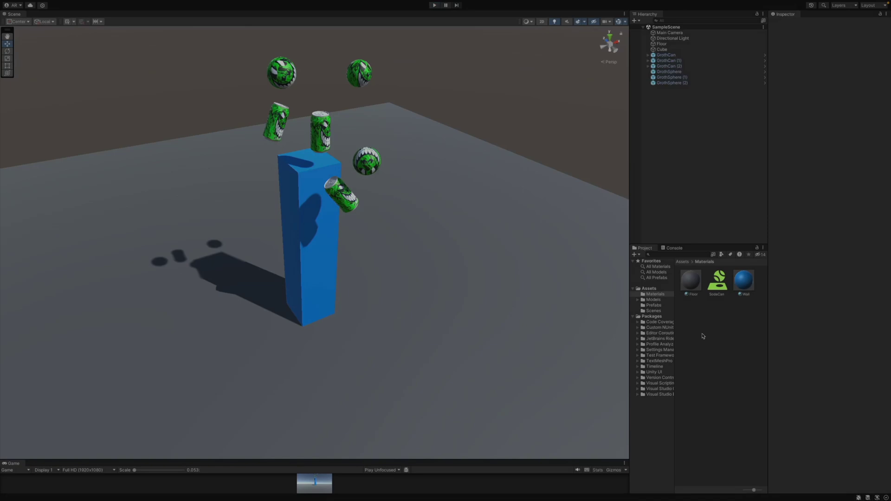
right_click(702, 324)
mouse_move(733, 288)
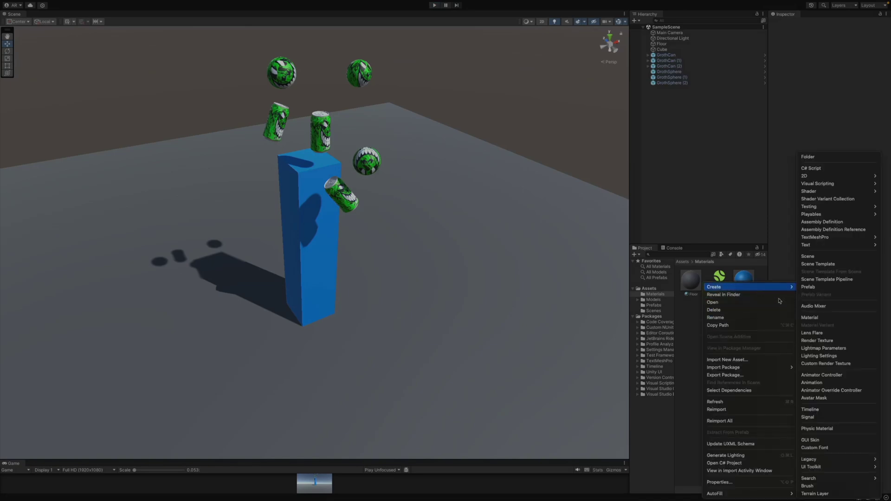
click(817, 428)
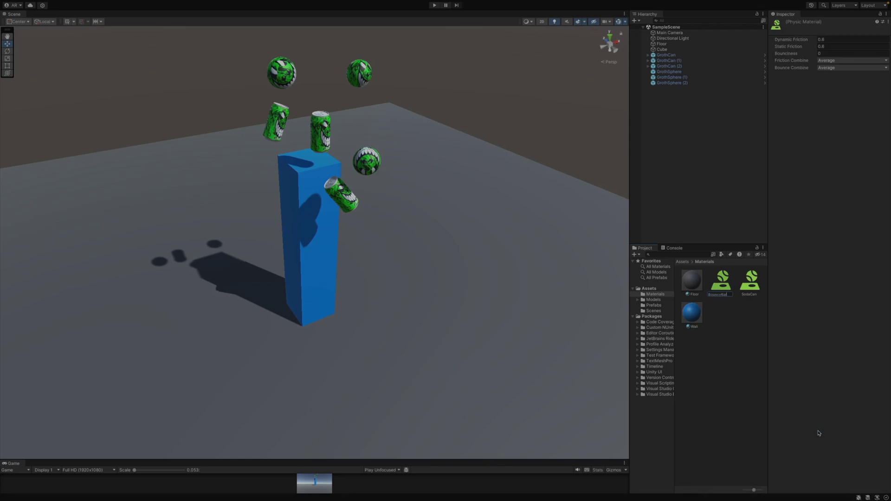
key(Return)
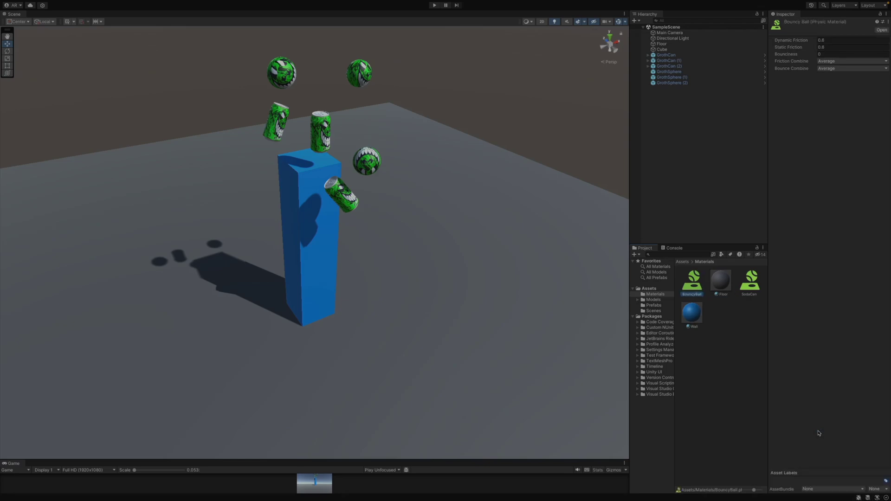
click(836, 54)
Assign BouncyBall to the GrothSphere prefab's Sphere Collider, then play the scene to test.
click(655, 305)
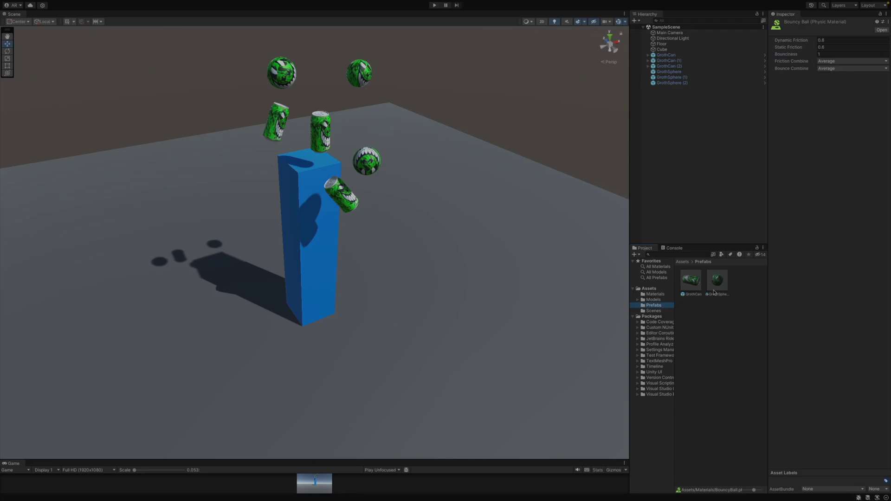
double_click(716, 287)
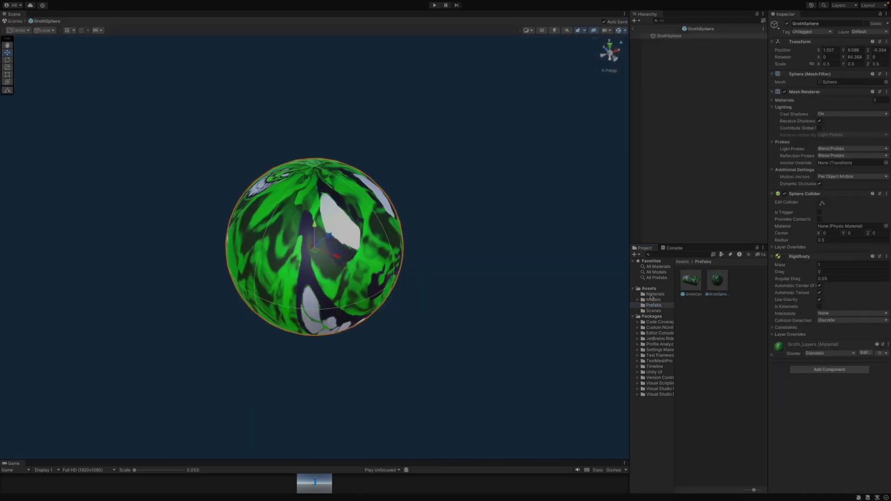
click(654, 294)
drag(686, 286, 830, 230)
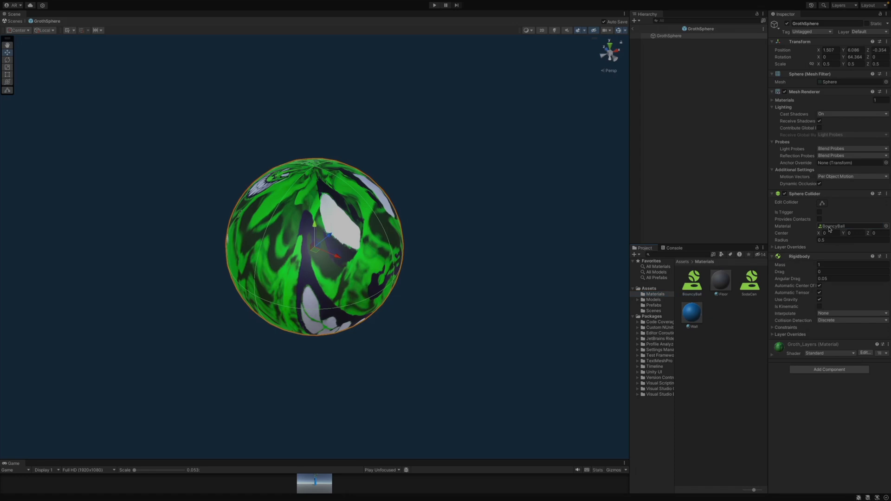
click(633, 29)
key(ctrl+p)
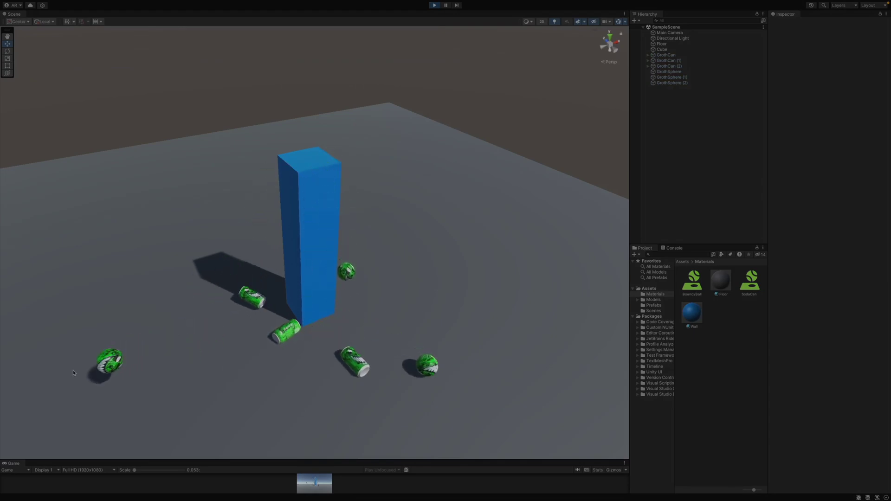
Zoom the Scene view and stop the running scene.
scroll(408, 318, down, 2)
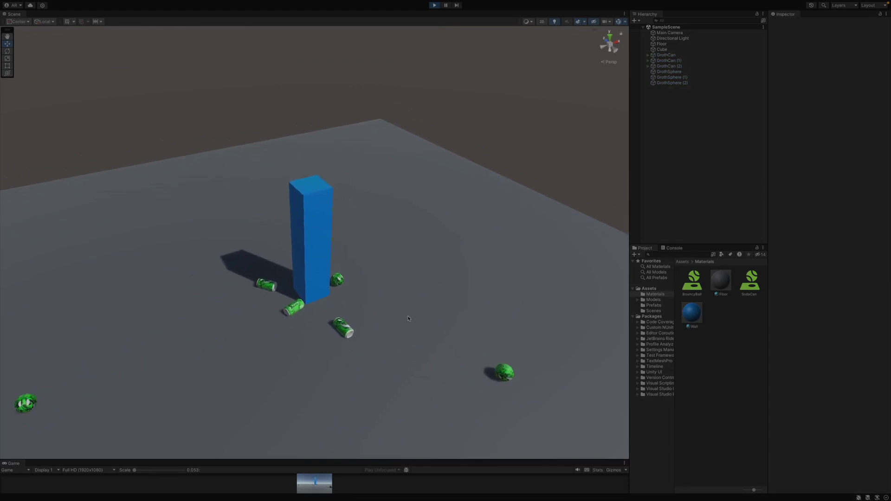
click(435, 6)
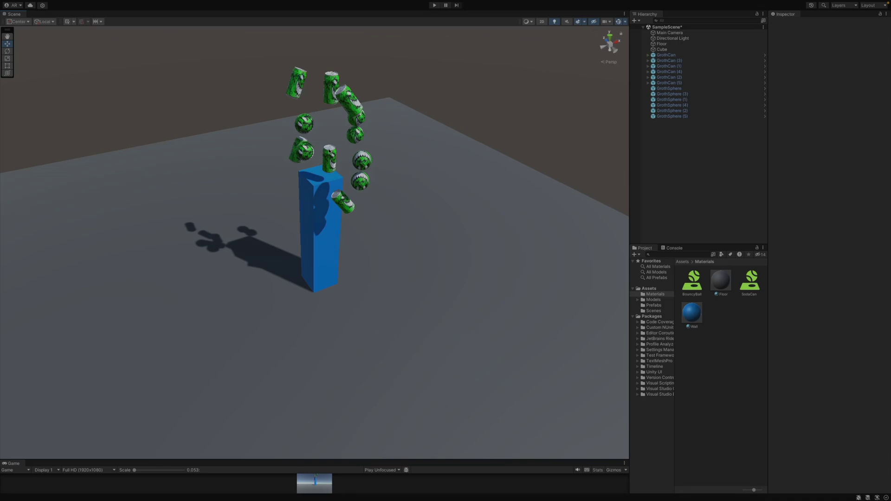
Play the scene with the duplicated cans and spheres, zooming the Scene view out.
click(434, 6)
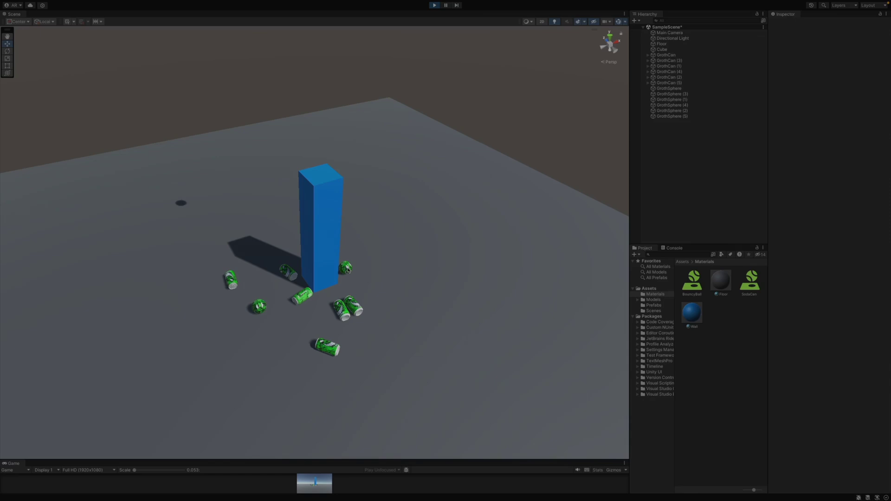
scroll(349, 269, down, 2)
scroll(349, 270, down, 3)
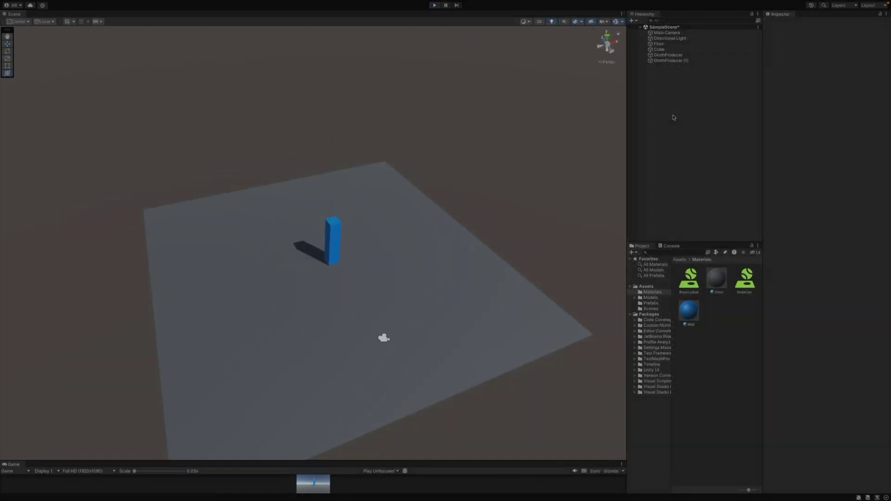
Check the Floor's Mesh Collider material, then play so the producers spawn bouncing cans and balls.
click(662, 44)
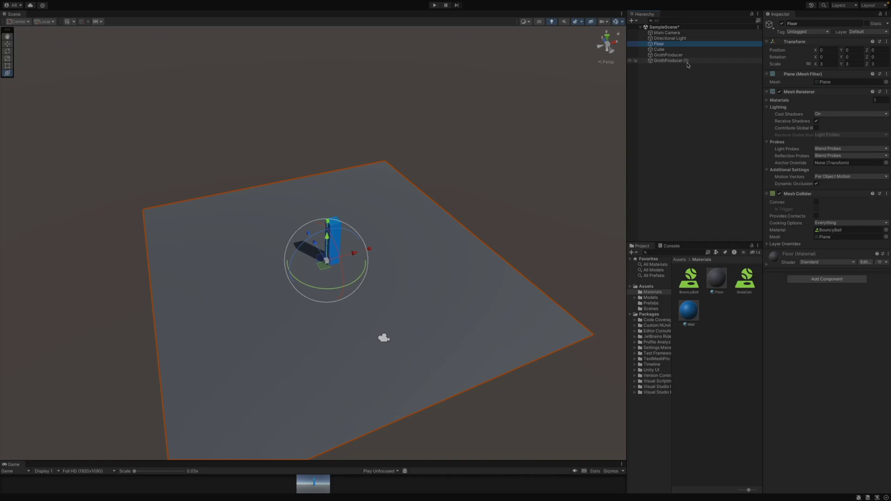
click(434, 5)
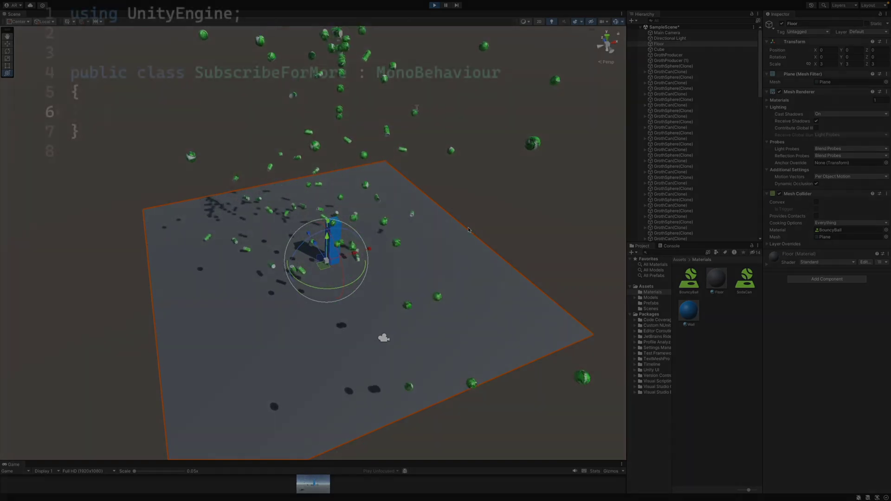
Declare private bool fields subscribed and wantMoreTutorials in SubscribeForMore.
text(private bool subscribed;)
key(Return)
text(private bool wantMoreTutorials;)
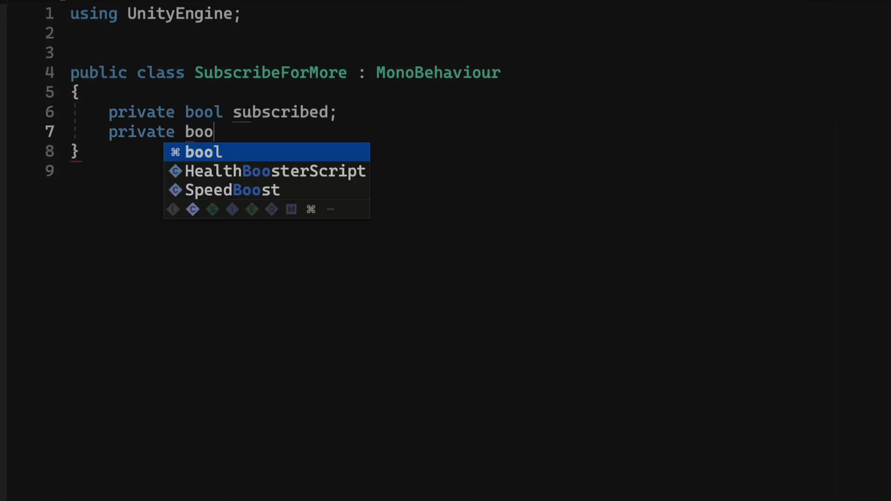
key(Return)
Add a Start() method setting subscribed = true when unsubscribed and wantMoreTutorials is true.
key(Return)
key(Return)
text(void St)
key(Return)
text(if)
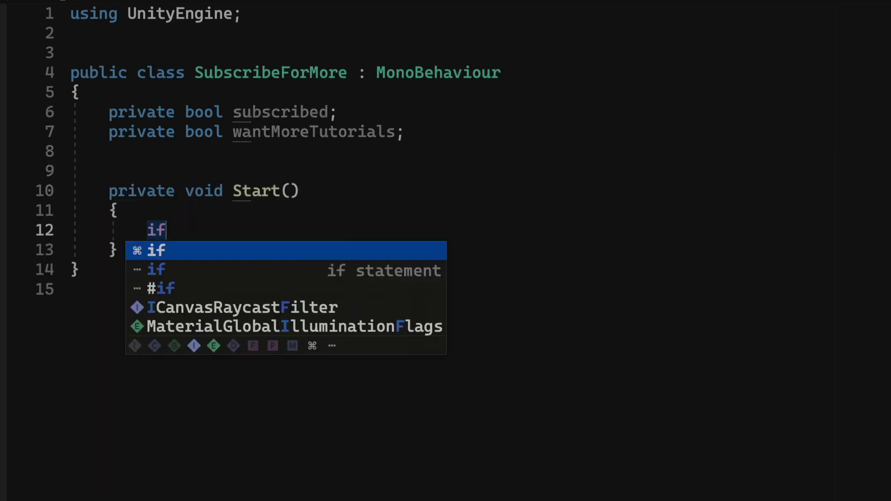
text( (subscribed == false && wantMoreTutorials == true)
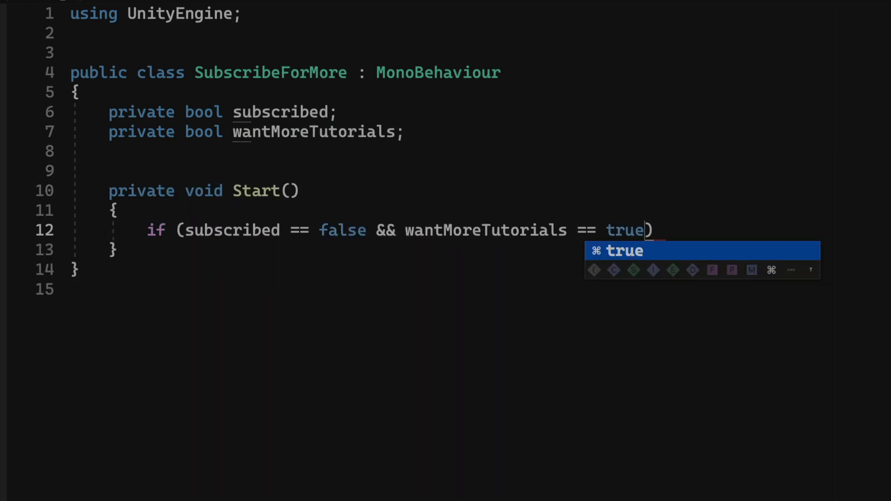
text())
key(Return)
text({)
key(Return)
text(// Click the subscribe butto)
text(n so that...)
key(Return)
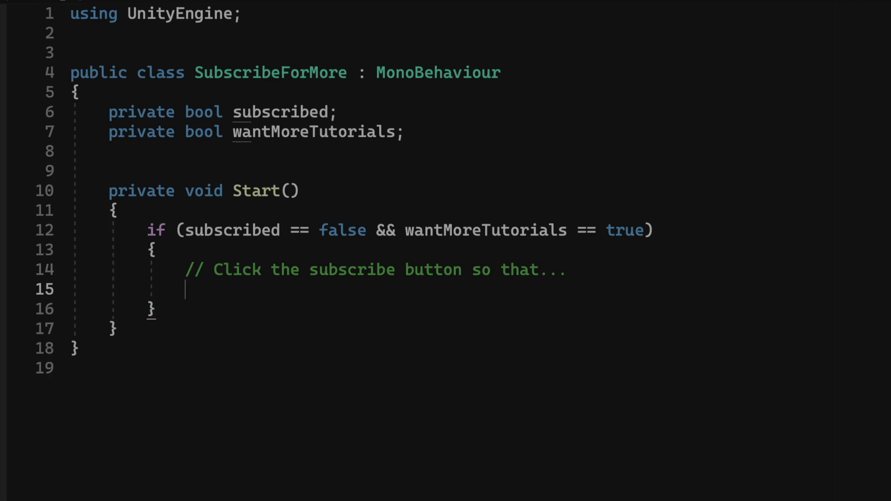
text(subscribed = true;)
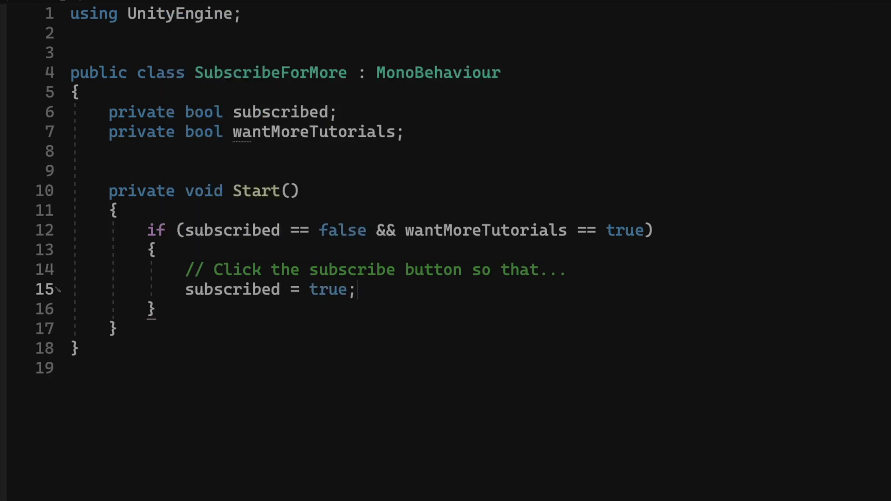